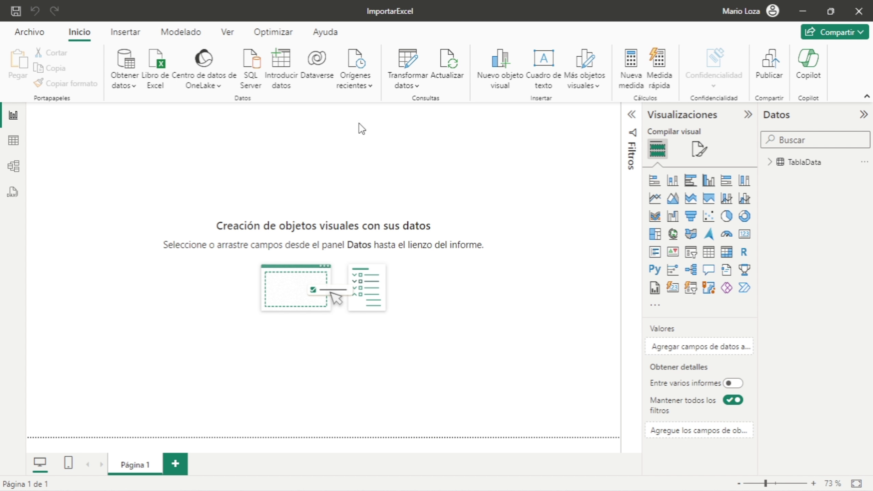
Step: Open the DATA.xlsx Excel workbook as a data source to reach the Navigator
{"action": "left_click", "coordinate": [160, 81]}
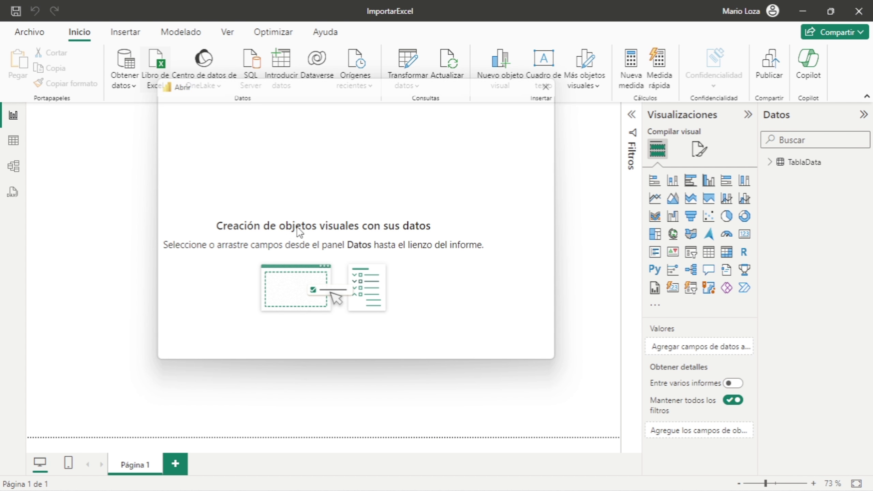
{"action": "left_click", "coordinate": [280, 258]}
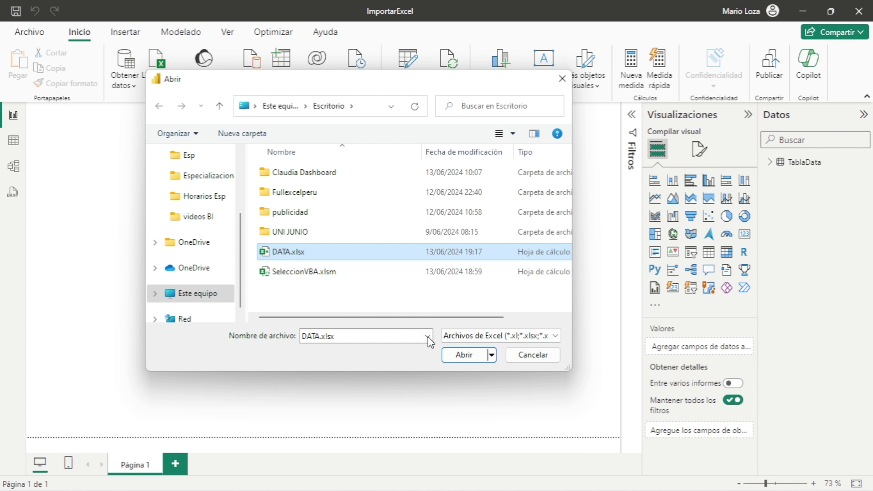
{"action": "left_click", "coordinate": [463, 355]}
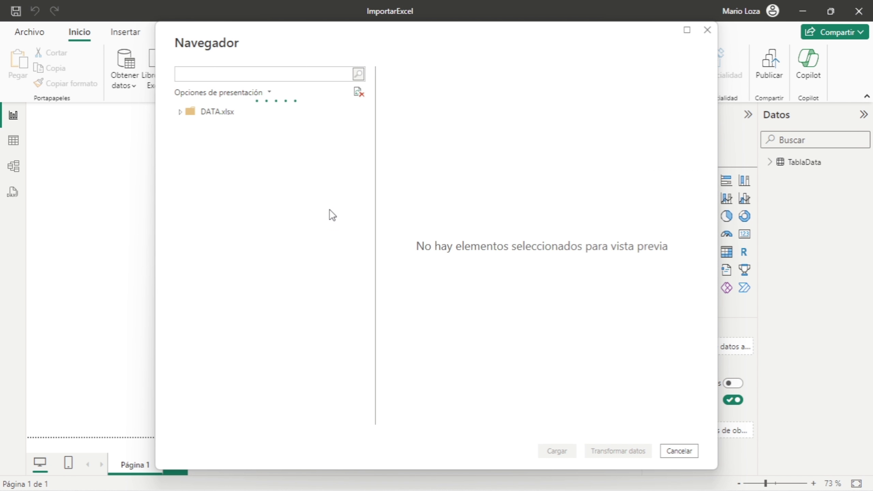
Step: Preview sheets 1, 2 and the TablaData table, then tick sheet 2 for import
{"action": "left_click", "coordinate": [229, 144]}
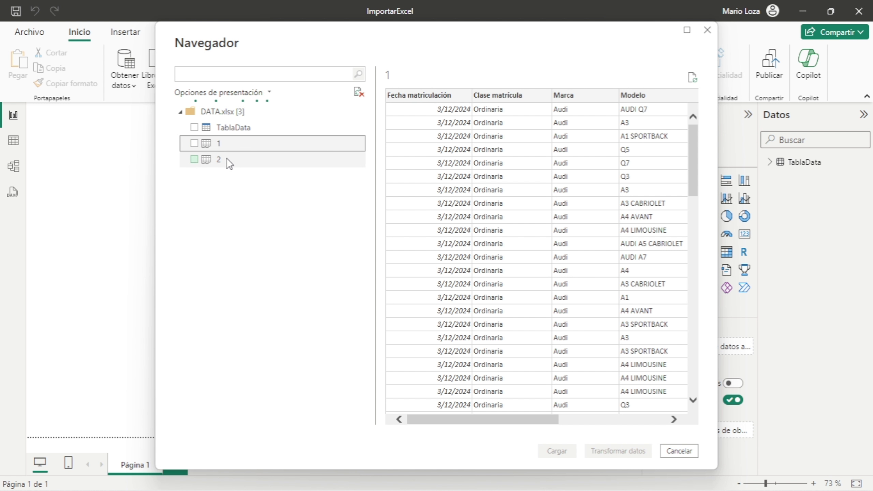
{"action": "left_click", "coordinate": [226, 160]}
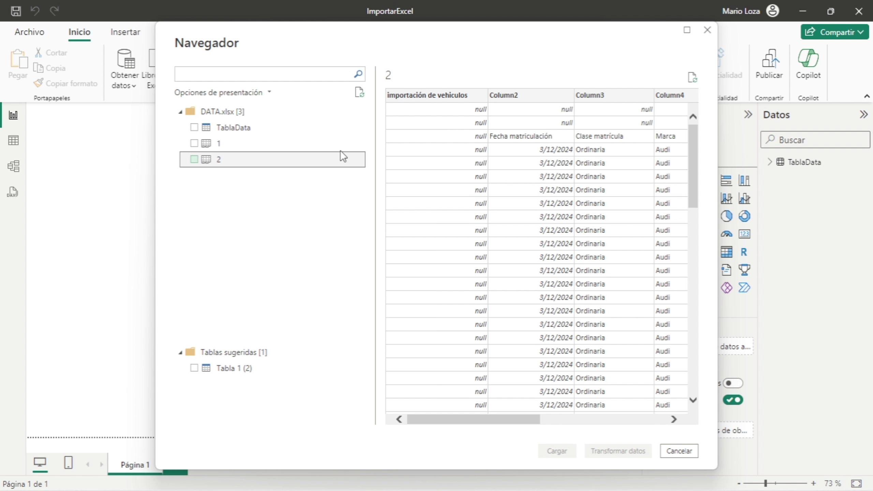
{"action": "left_click", "coordinate": [264, 128]}
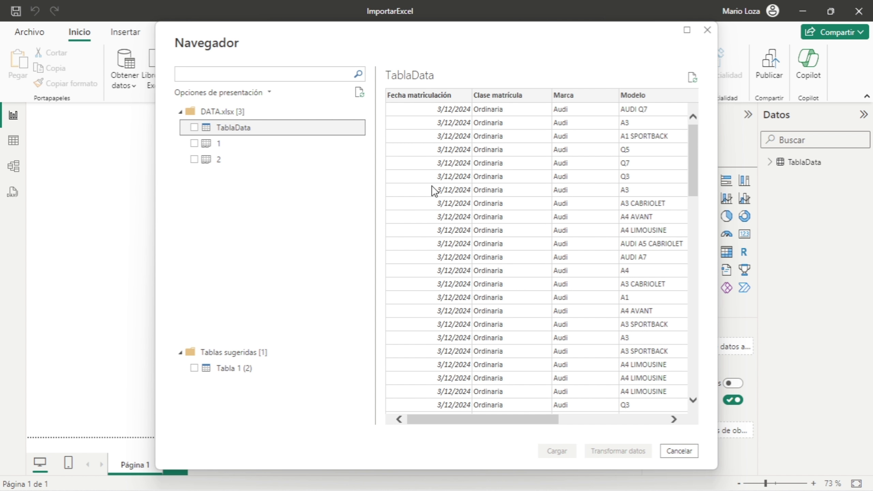
{"action": "left_click", "coordinate": [272, 163]}
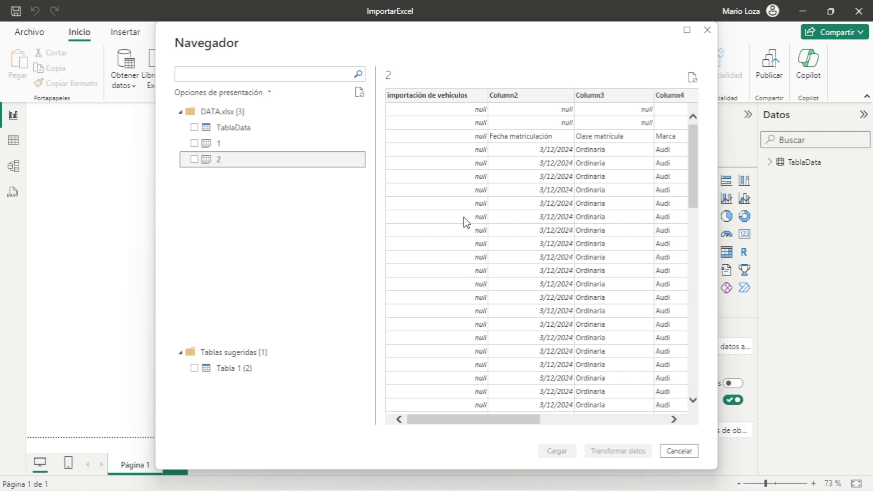
{"action": "left_click", "coordinate": [194, 159]}
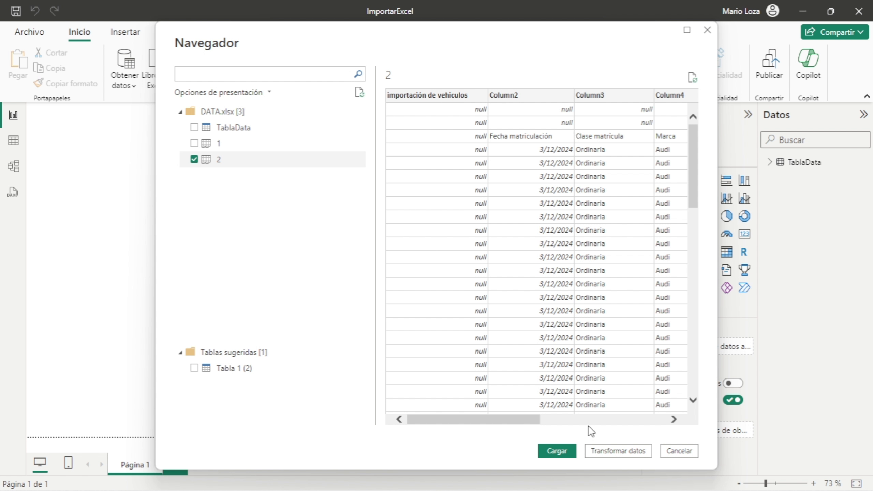
Step: Transform sheet 2, keeping only the Origen and Navegación steps by deleting Tipo cambiado and Encabezados promovidos
{"action": "left_click", "coordinate": [602, 450]}
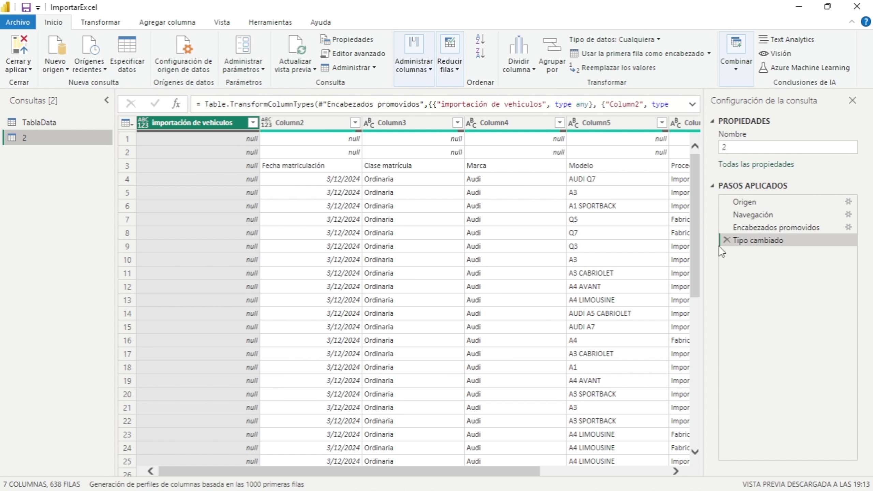
{"action": "left_click", "coordinate": [749, 200]}
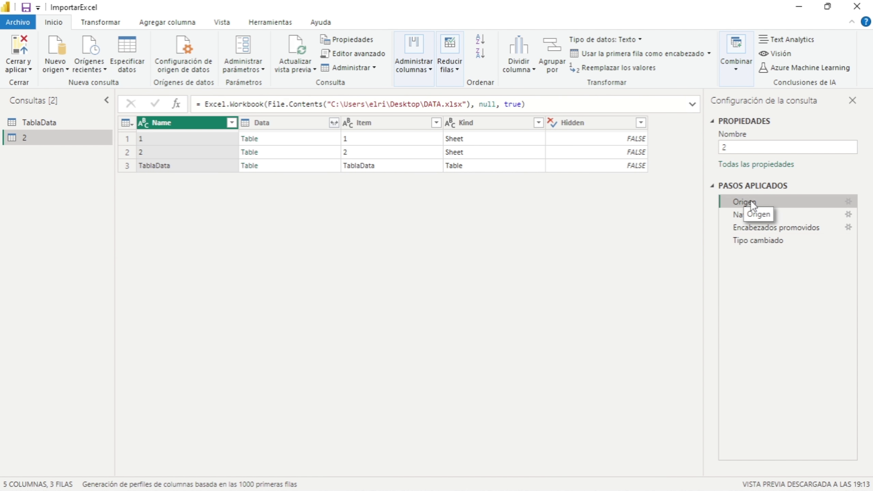
{"action": "left_click", "coordinate": [751, 212]}
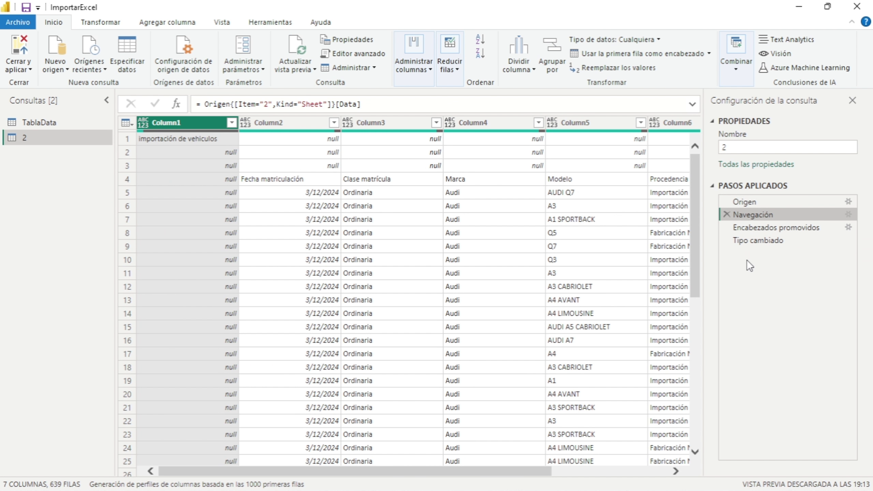
{"action": "mouse_move", "coordinate": [757, 240]}
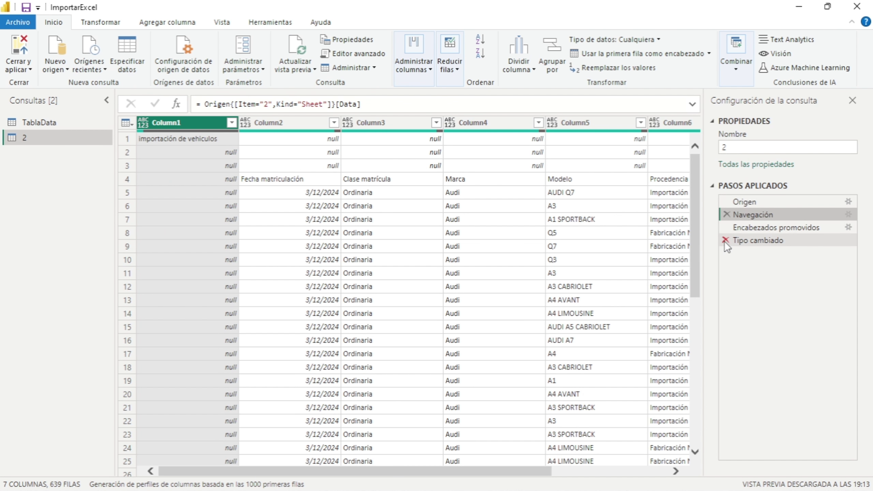
{"action": "left_click", "coordinate": [725, 240]}
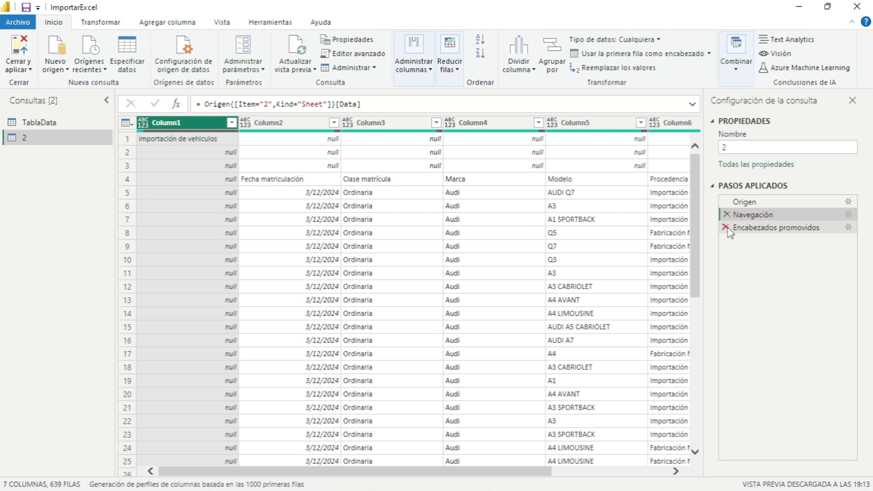
{"action": "left_click", "coordinate": [725, 226]}
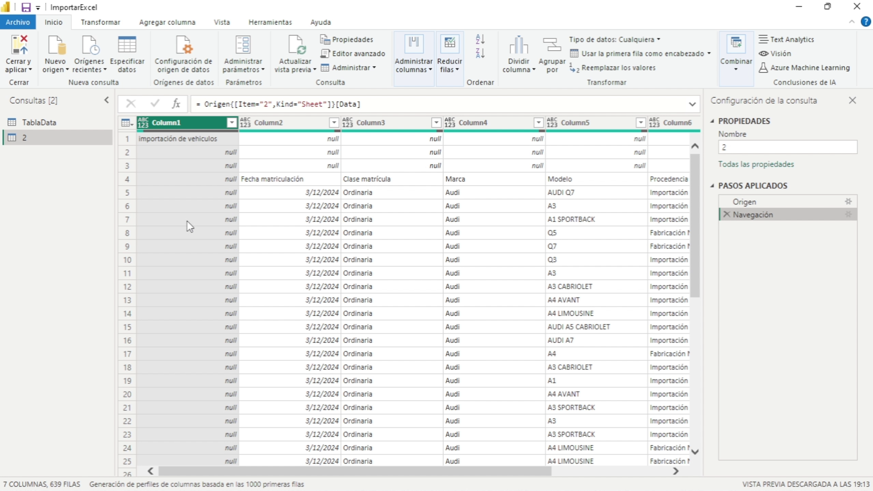
Step: Remove the empty Column1 from query 2, leaving 6 columns and 639 rows
{"action": "scroll", "coordinate": [173, 230], "scroll_direction": "down", "scroll_amount": 9}
{"action": "scroll", "coordinate": [173, 230], "scroll_direction": "down", "scroll_amount": 5}
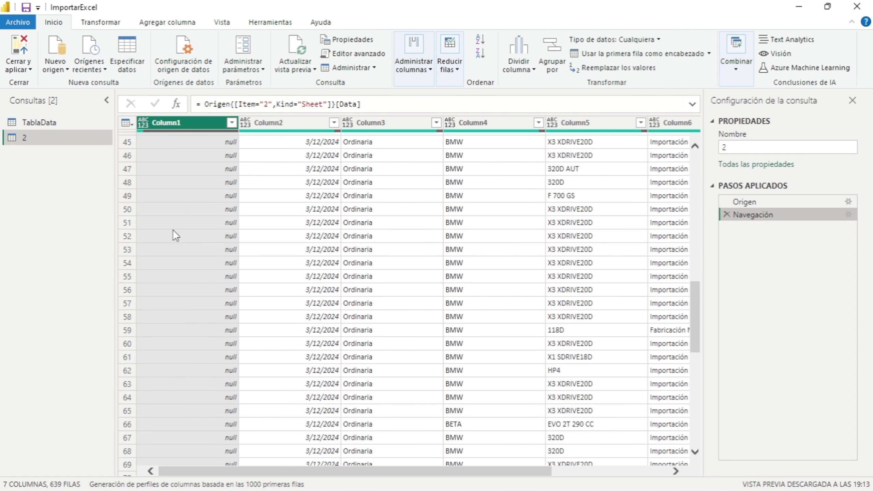
{"action": "scroll", "coordinate": [173, 230], "scroll_direction": "up", "scroll_amount": 4}
{"action": "scroll", "coordinate": [173, 229], "scroll_direction": "up", "scroll_amount": 4}
{"action": "scroll", "coordinate": [174, 230], "scroll_direction": "up", "scroll_amount": 5}
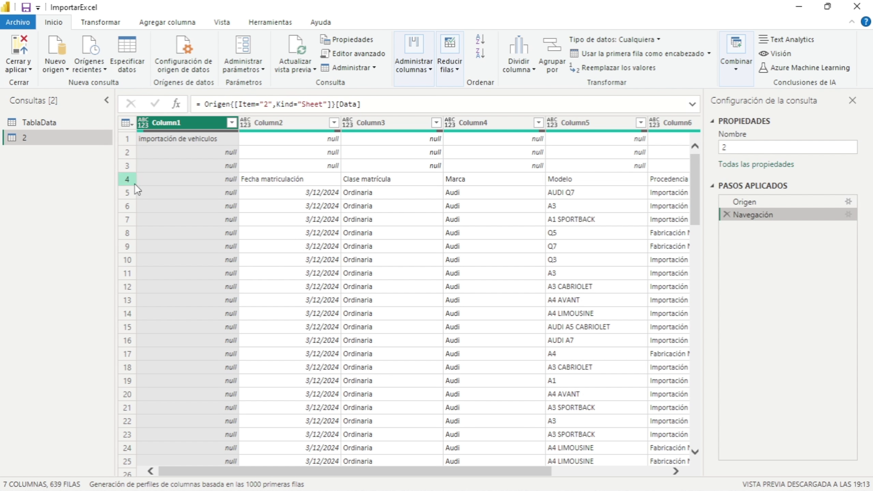
{"action": "right_click", "coordinate": [185, 124]}
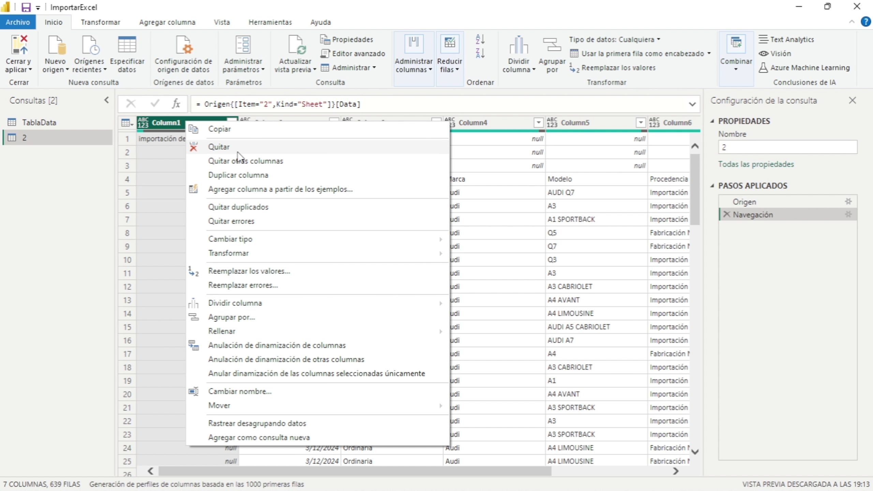
{"action": "left_click", "coordinate": [234, 146]}
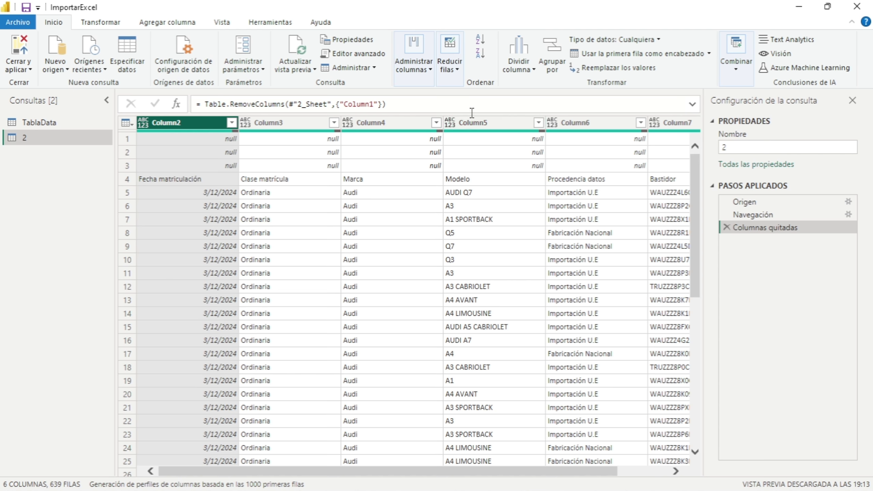
{"action": "scroll", "coordinate": [311, 299], "scroll_direction": "down", "scroll_amount": 2}
{"action": "scroll", "coordinate": [311, 299], "scroll_direction": "down", "scroll_amount": 6}
{"action": "scroll", "coordinate": [313, 305], "scroll_direction": "down", "scroll_amount": 12}
{"action": "scroll", "coordinate": [313, 304], "scroll_direction": "down", "scroll_amount": 10}
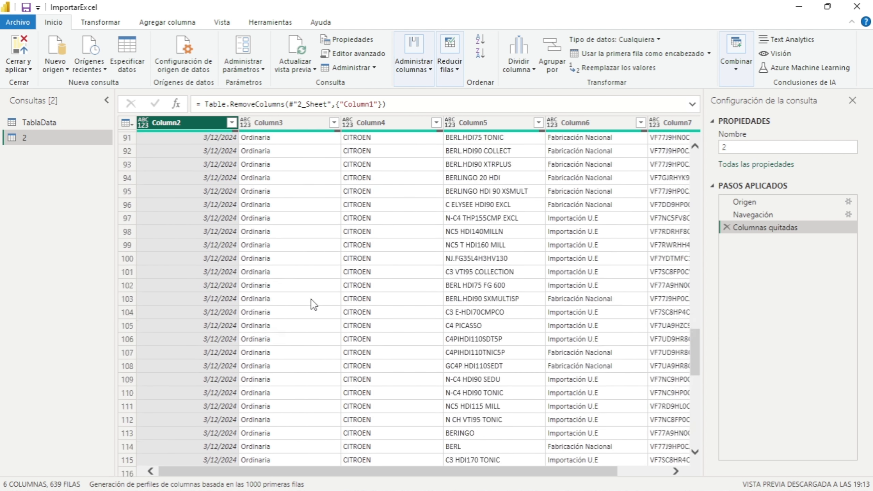
{"action": "scroll", "coordinate": [313, 304], "scroll_direction": "down", "scroll_amount": 8}
{"action": "scroll", "coordinate": [312, 304], "scroll_direction": "up", "scroll_amount": 11}
{"action": "scroll", "coordinate": [312, 304], "scroll_direction": "up", "scroll_amount": 8}
{"action": "scroll", "coordinate": [313, 304], "scroll_direction": "up", "scroll_amount": 8}
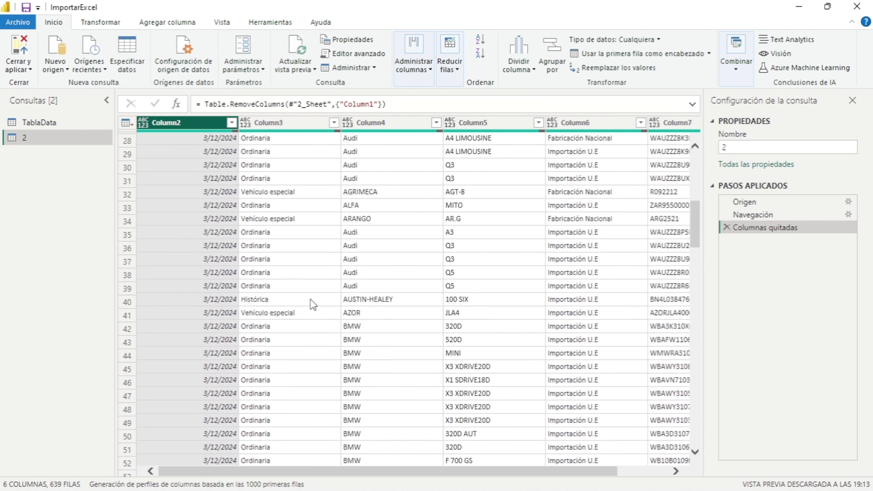
{"action": "scroll", "coordinate": [313, 304], "scroll_direction": "up", "scroll_amount": 5}
{"action": "scroll", "coordinate": [313, 304], "scroll_direction": "up", "scroll_amount": 4}
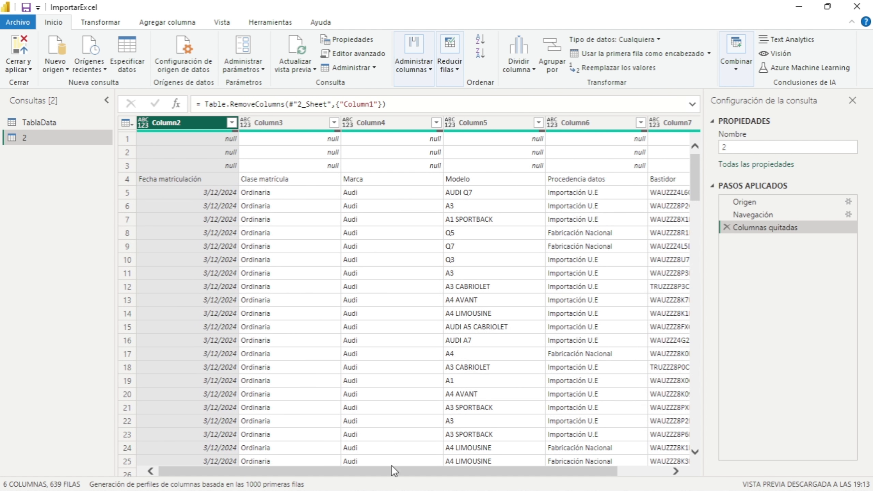
Step: Remove the three blank rows with Quitar filas en blanco, leaving 636 rows
{"action": "left_click_drag", "start_coordinate": [456, 474], "coordinate": [321, 450]}
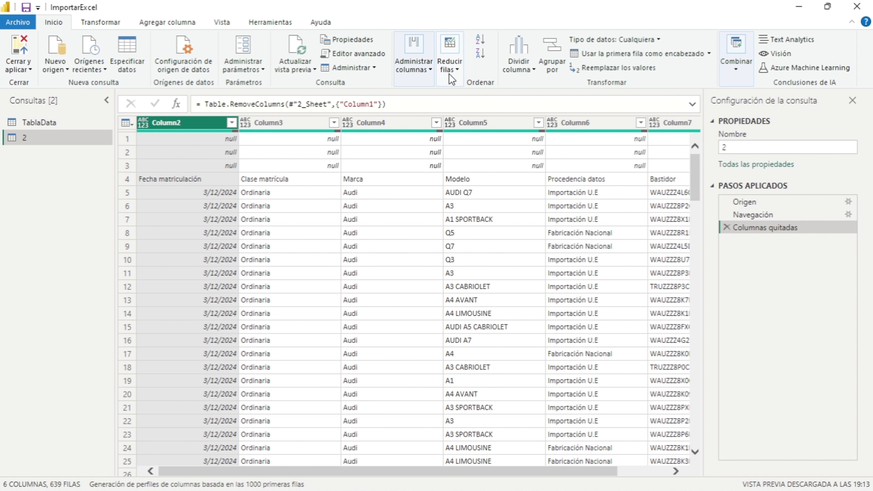
{"action": "left_click", "coordinate": [457, 71]}
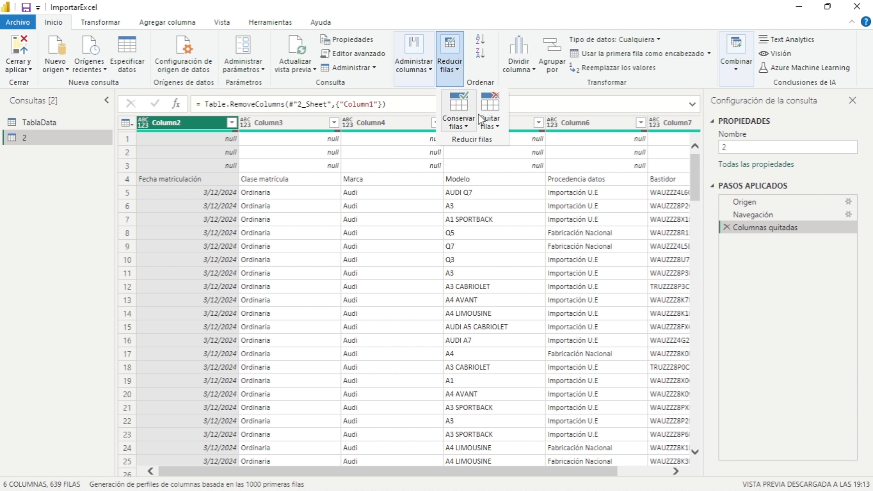
{"action": "left_click", "coordinate": [492, 128]}
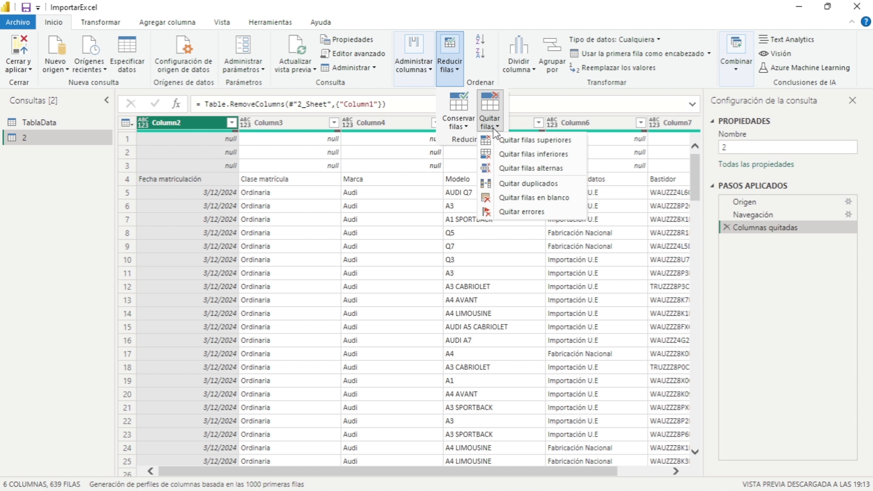
{"action": "left_click", "coordinate": [536, 197]}
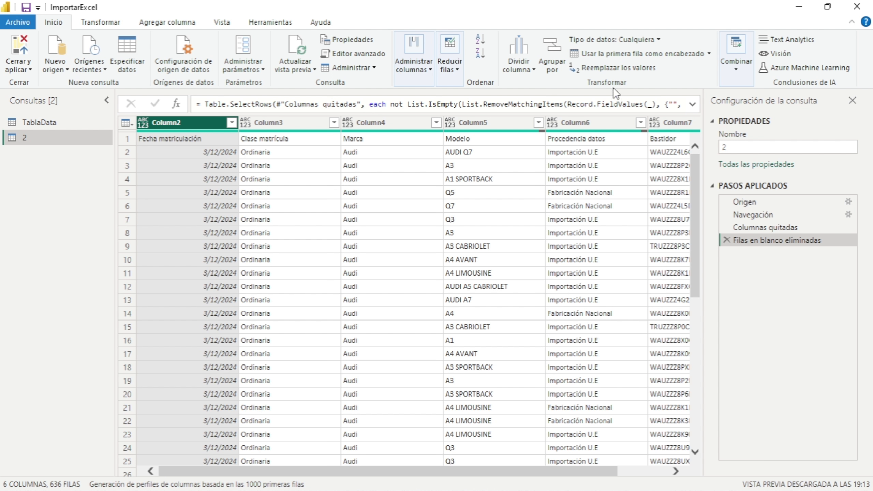
Step: Promote the first row to column headers and delete the automatic Tipo cambiado step
{"action": "left_click", "coordinate": [708, 53]}
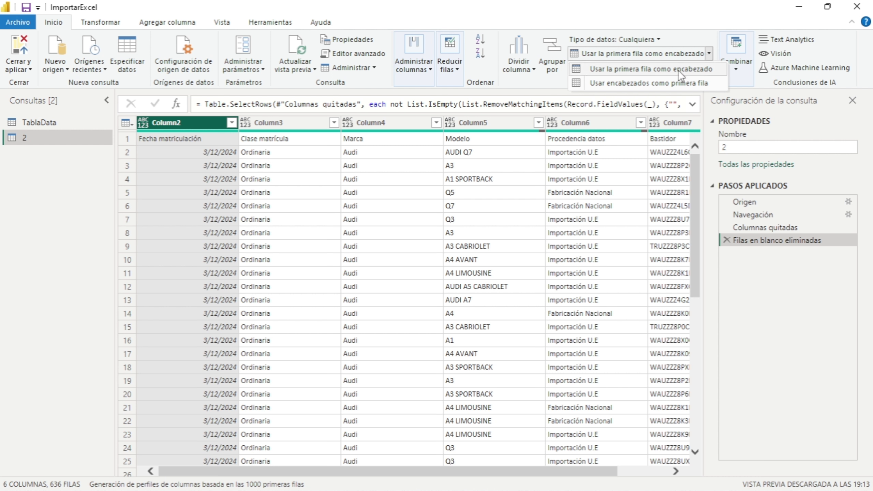
{"action": "left_click", "coordinate": [659, 71]}
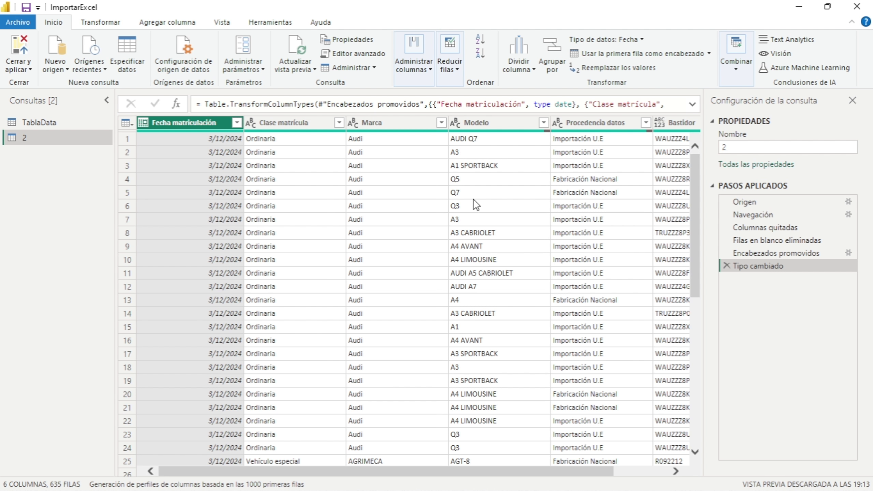
{"action": "left_click", "coordinate": [726, 265]}
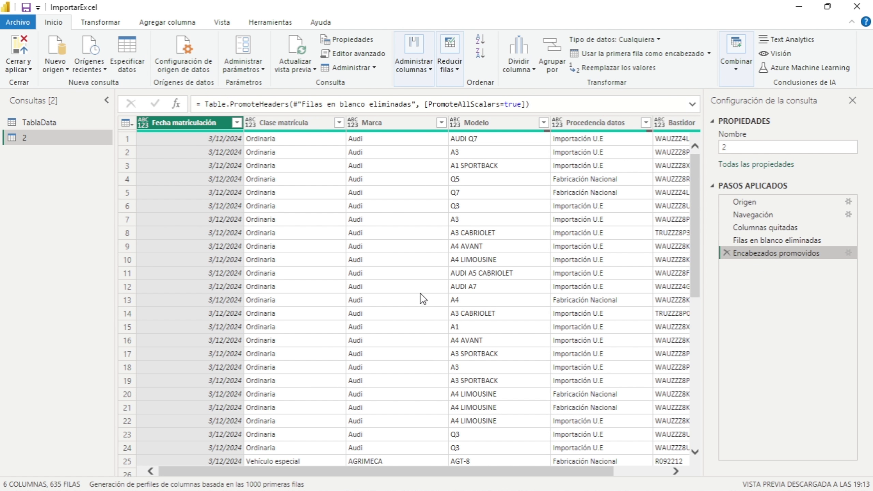
Step: Set the Fecha matriculación column's data type to Fecha (date)
{"action": "mouse_move", "coordinate": [585, 469]}
{"action": "left_mouse_down"}
{"action": "mouse_move", "coordinate": [665, 469]}
{"action": "mouse_move", "coordinate": [195, 190]}
{"action": "left_mouse_up"}
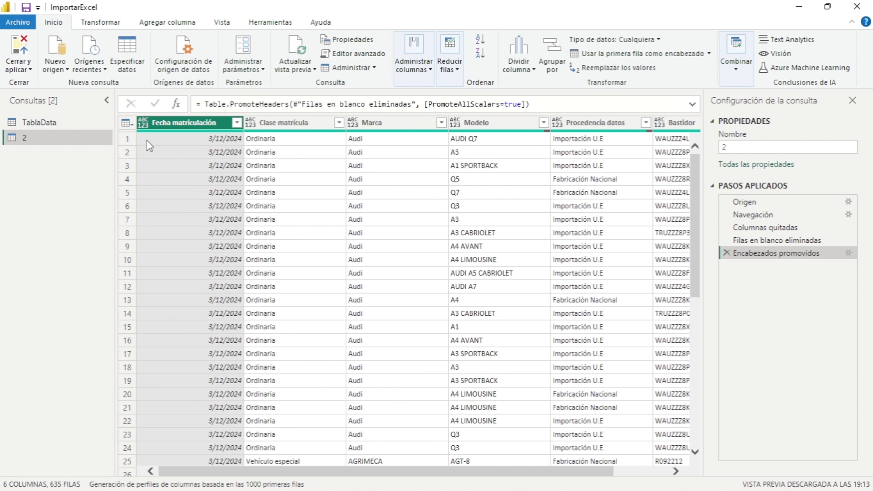
{"action": "left_click", "coordinate": [144, 123]}
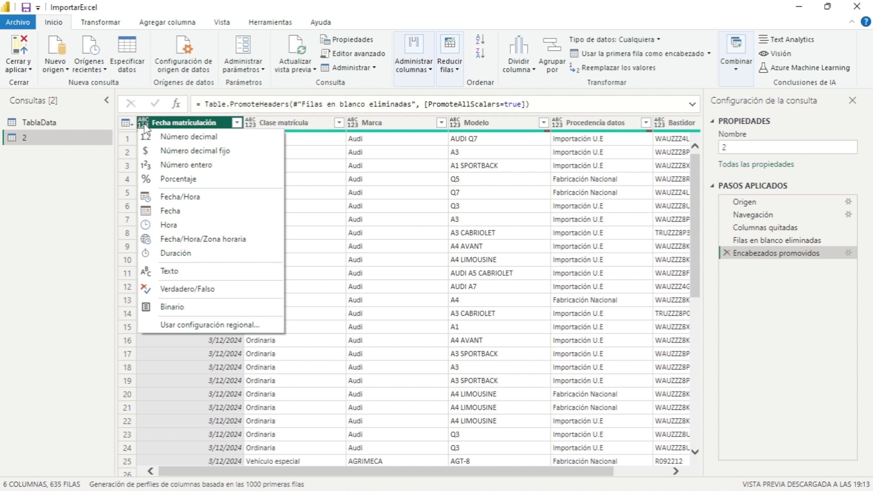
{"action": "left_click", "coordinate": [198, 220]}
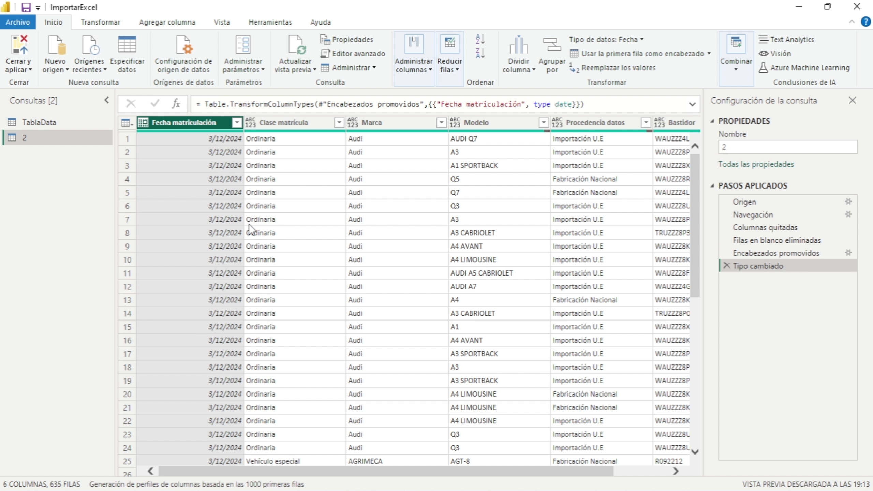
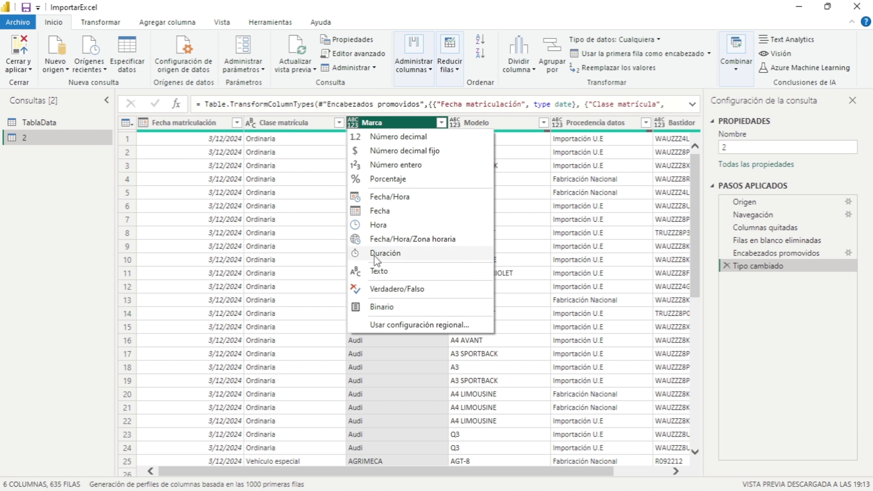
Step: Change the Marca, Modelo and Procedencia datos columns to the Texto data type
{"action": "left_click", "coordinate": [375, 271]}
{"action": "left_click", "coordinate": [456, 122]}
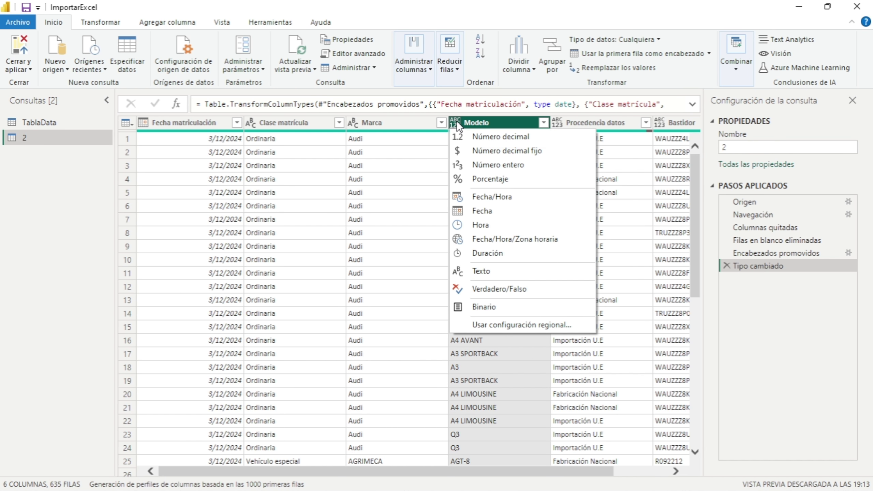
{"action": "left_click", "coordinate": [489, 271]}
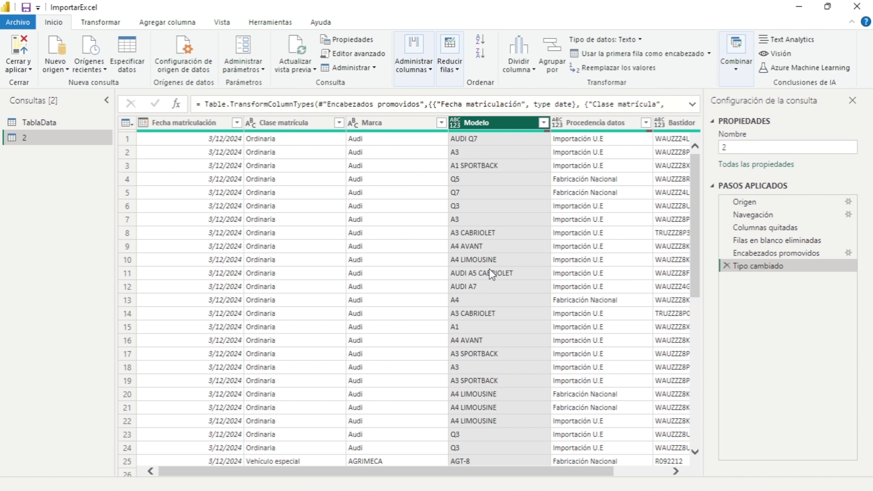
{"action": "left_click", "coordinate": [674, 471]}
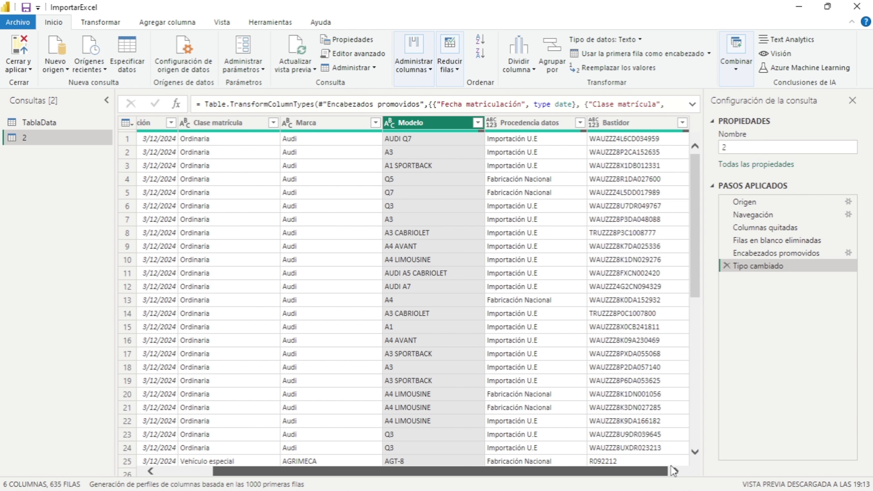
{"action": "left_click", "coordinate": [490, 123]}
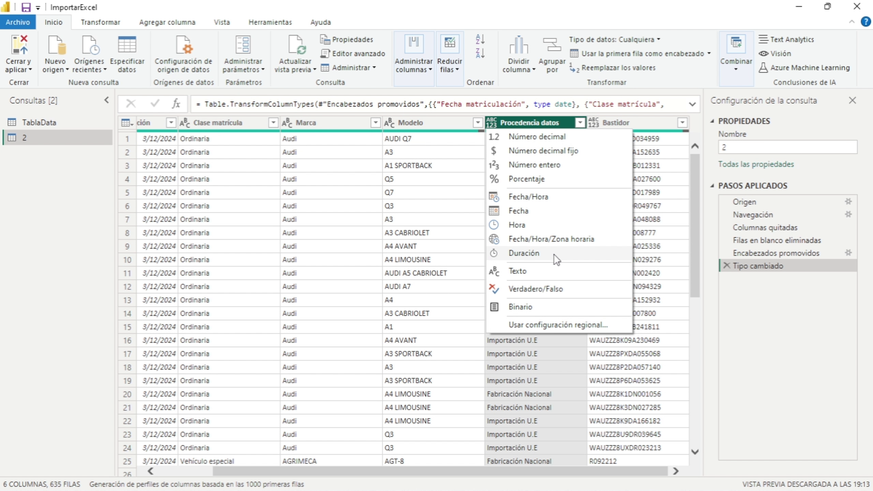
{"action": "left_click", "coordinate": [495, 270]}
{"action": "left_click", "coordinate": [601, 119]}
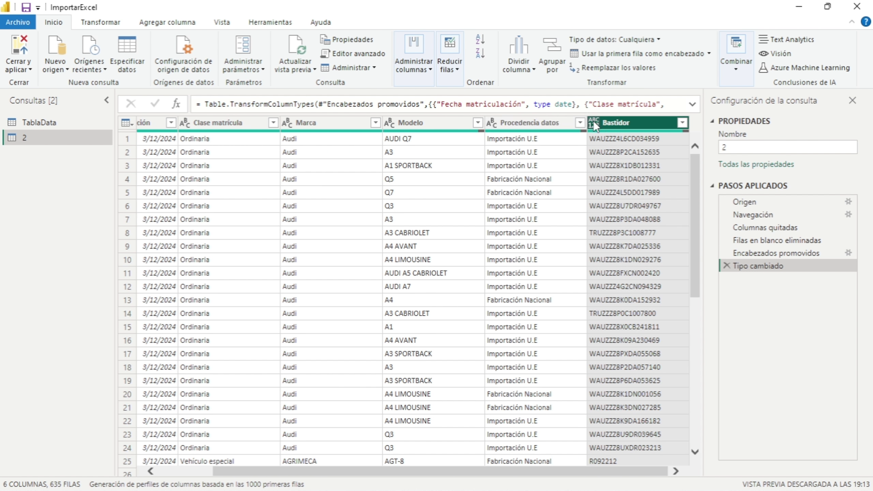
{"action": "left_click", "coordinate": [593, 121]}
Step: Set Bastidor to Texto, replacing the current type conversion
{"action": "left_click", "coordinate": [597, 286]}
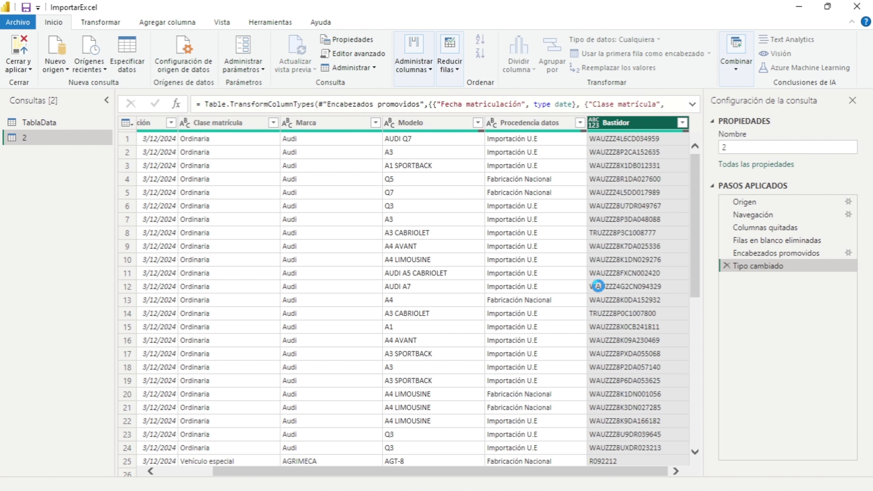
{"action": "left_click", "coordinate": [594, 122]}
{"action": "left_click", "coordinate": [627, 271]}
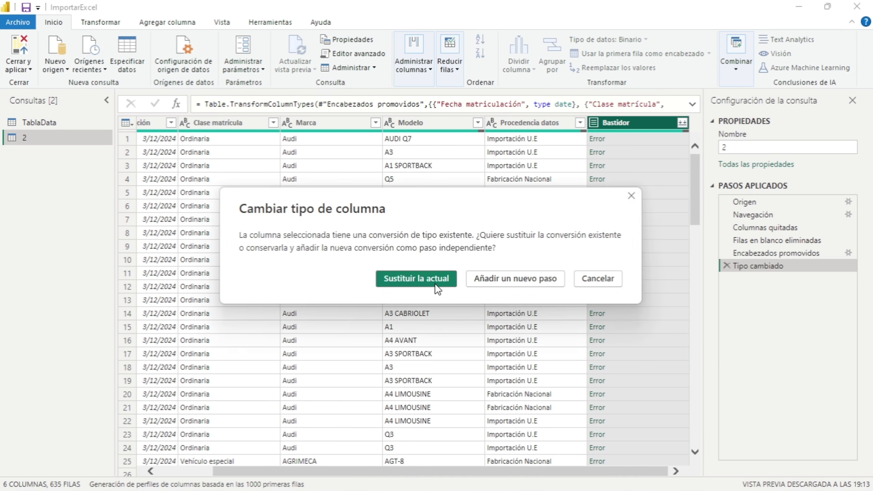
{"action": "left_click", "coordinate": [437, 288]}
Step: Filter Bastidor to only (nulo) values, leaving 9 Transporte Temporal rows
{"action": "scroll", "coordinate": [649, 337], "scroll_direction": "down", "scroll_amount": 20}
{"action": "scroll", "coordinate": [649, 337], "scroll_direction": "down", "scroll_amount": 20}
{"action": "left_click", "coordinate": [682, 122]}
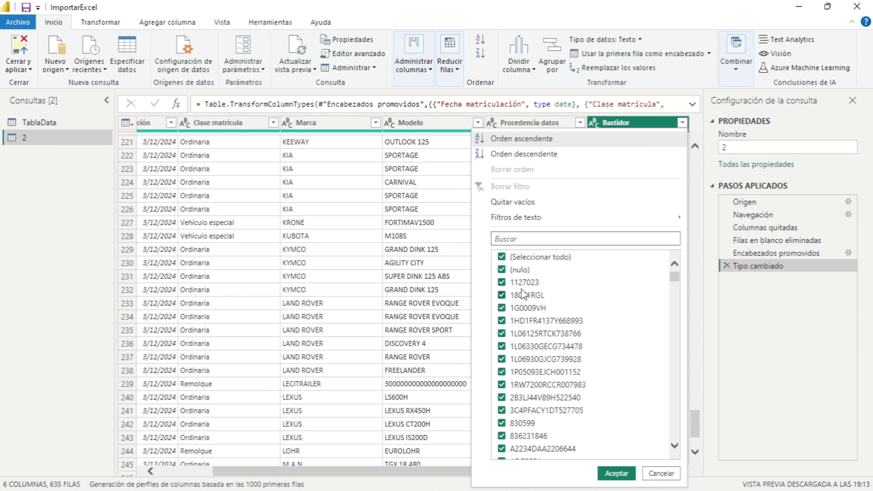
{"action": "left_click", "coordinate": [502, 257]}
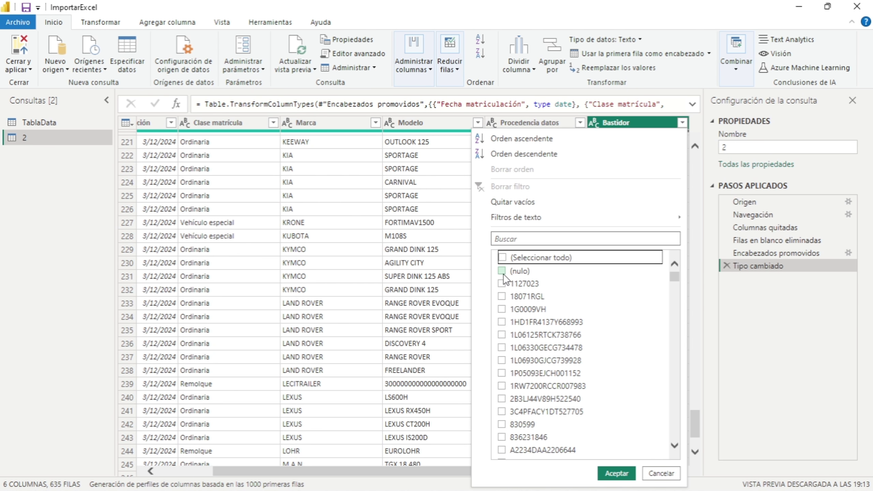
{"action": "left_click", "coordinate": [502, 271]}
{"action": "left_click", "coordinate": [616, 473]}
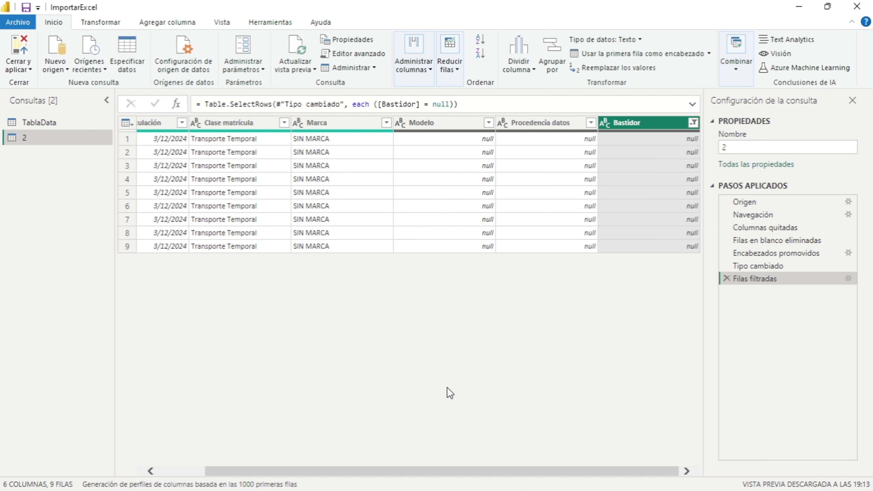
{"action": "left_click_drag", "start_coordinate": [650, 466], "coordinate": [531, 465]}
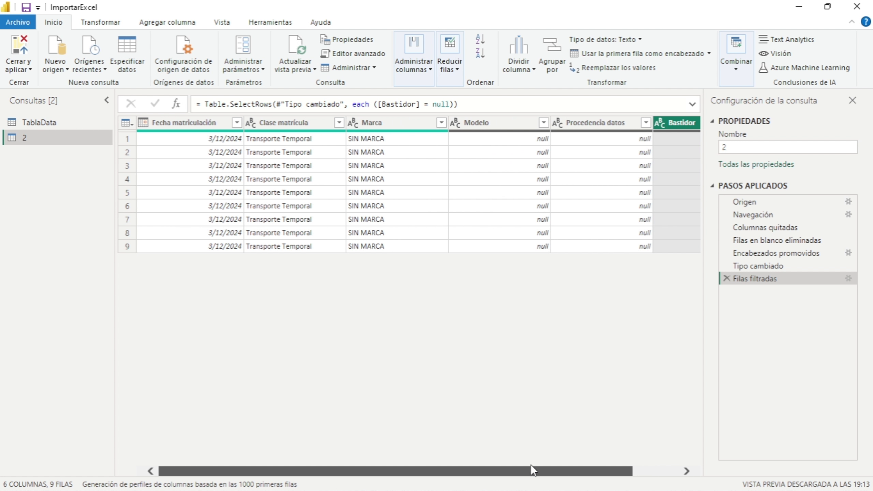
{"action": "left_click_drag", "start_coordinate": [605, 464], "coordinate": [652, 466]}
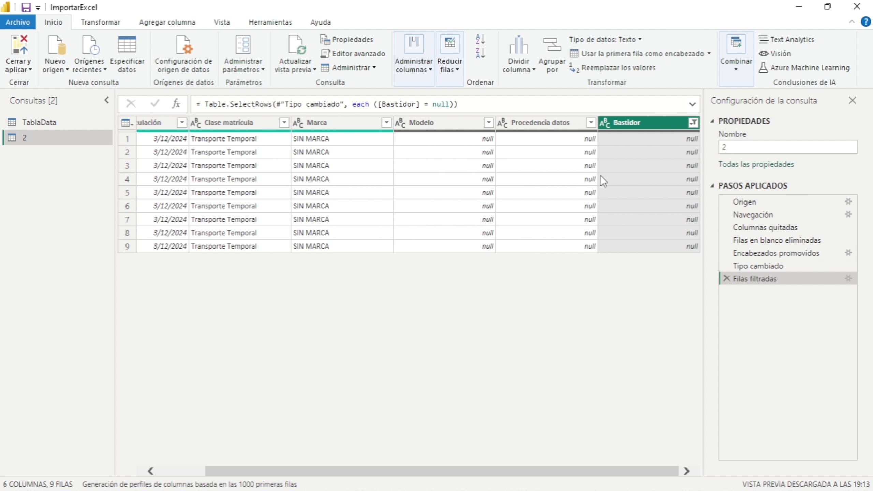
Step: Delete the Filas filtradas step so all 635 rows return
{"action": "left_click", "coordinate": [723, 279]}
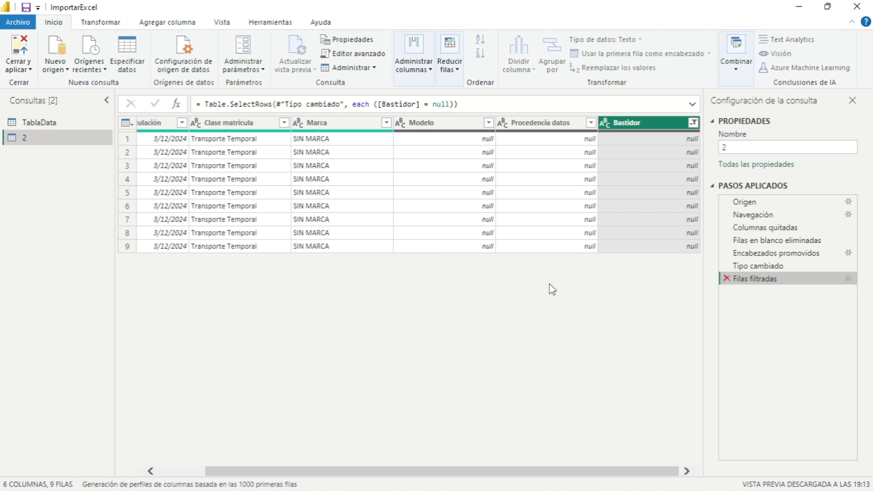
{"action": "scroll", "coordinate": [422, 284], "scroll_direction": "down", "scroll_amount": 2}
{"action": "scroll", "coordinate": [422, 285], "scroll_direction": "down", "scroll_amount": 3}
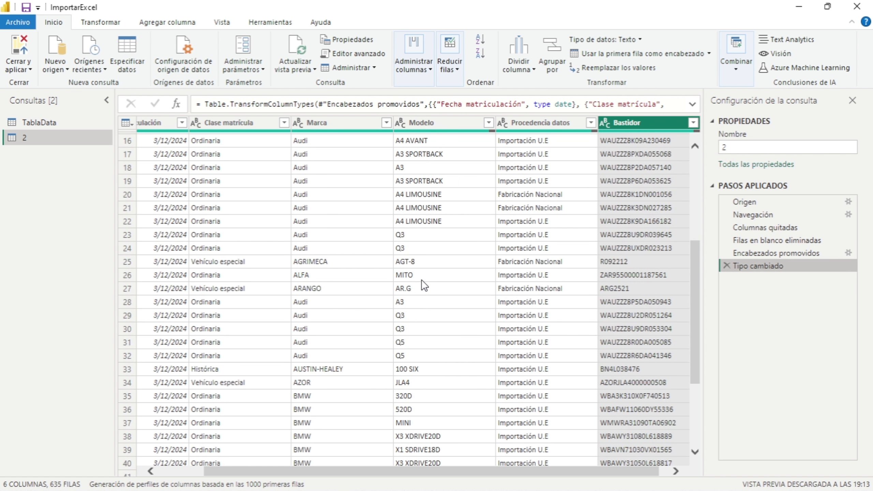
{"action": "scroll", "coordinate": [422, 284], "scroll_direction": "down", "scroll_amount": 3}
{"action": "scroll", "coordinate": [422, 285], "scroll_direction": "down", "scroll_amount": 3}
{"action": "scroll", "coordinate": [422, 281], "scroll_direction": "down", "scroll_amount": 3}
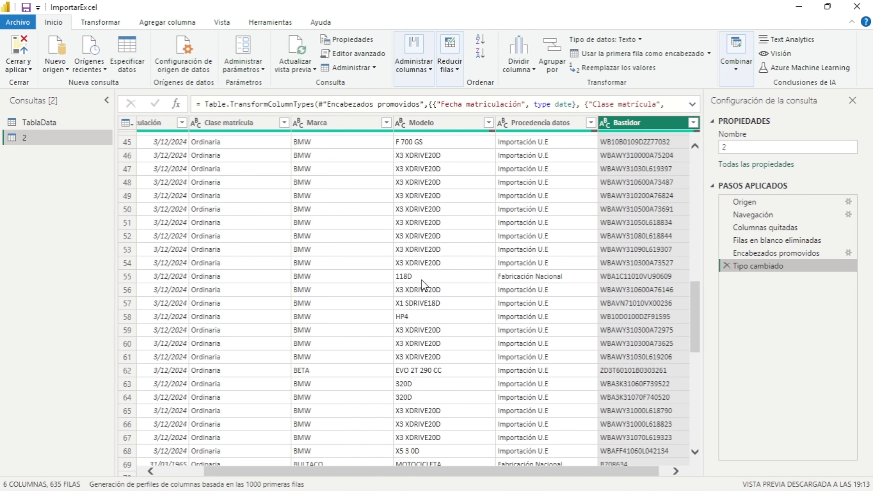
{"action": "scroll", "coordinate": [422, 281], "scroll_direction": "down", "scroll_amount": 1}
{"action": "scroll", "coordinate": [421, 279], "scroll_direction": "up", "scroll_amount": 8}
{"action": "scroll", "coordinate": [422, 279], "scroll_direction": "up", "scroll_amount": 7}
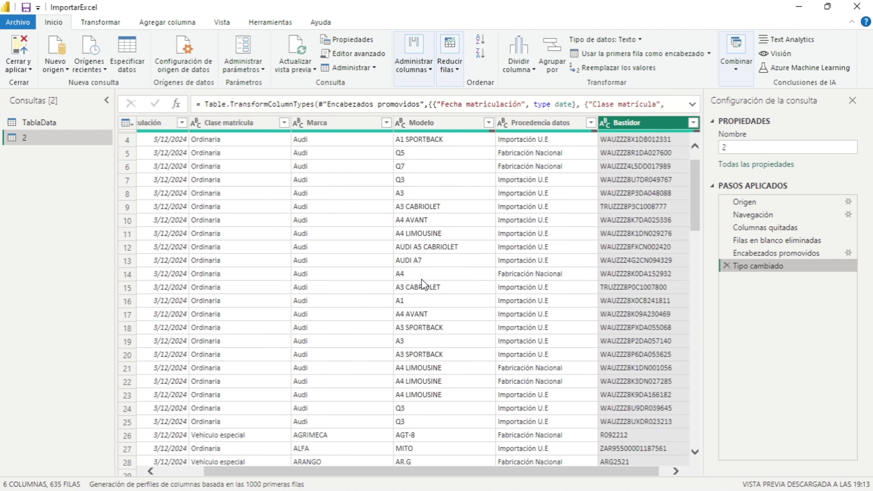
{"action": "scroll", "coordinate": [421, 278], "scroll_direction": "up", "scroll_amount": 1}
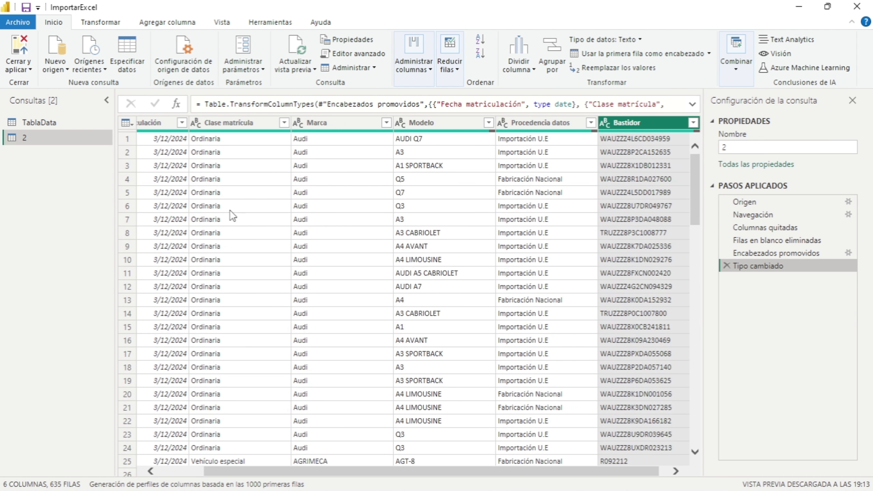
Step: Rename query 2 to 'Base'
{"action": "double_click", "coordinate": [23, 139]}
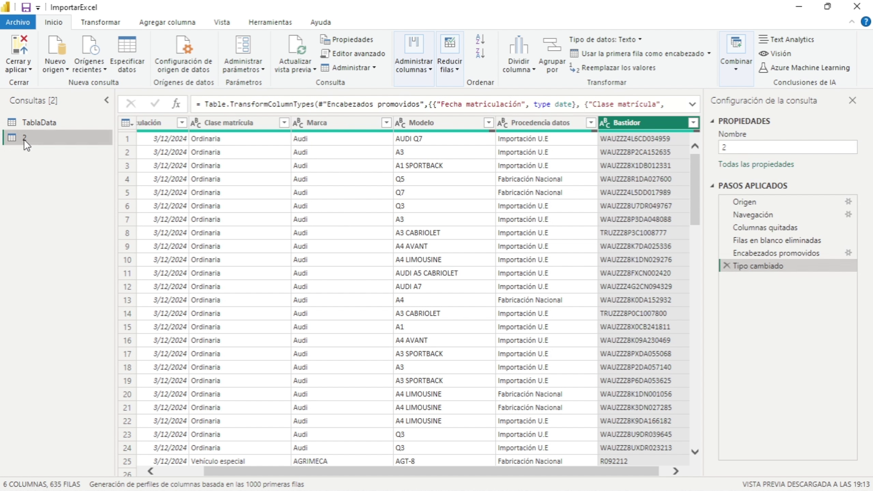
{"action": "type", "text": "ba"}
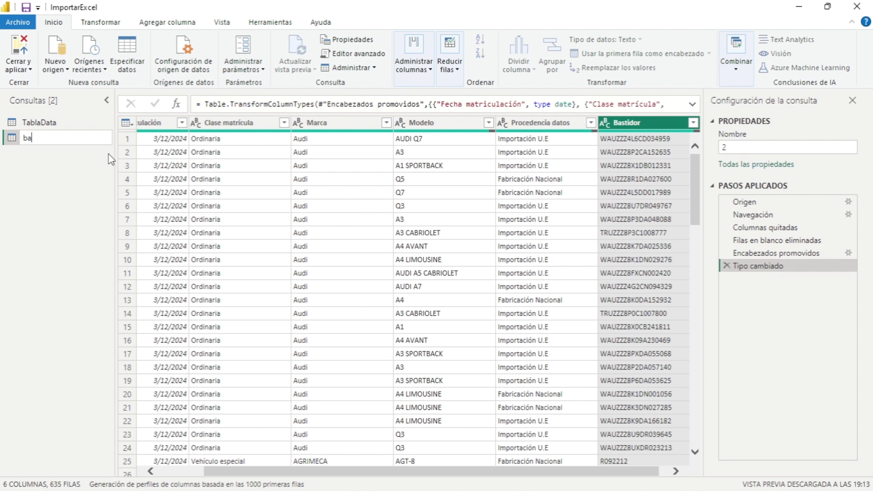
{"action": "type", "text": "se"}
{"action": "key", "text": "BackSpace"}
{"action": "key", "text": "BackSpace"}
{"action": "key", "text": "BackSpace"}
{"action": "type", "text": "B"}
{"action": "type", "text": "ase"}
{"action": "key", "text": "Return"}
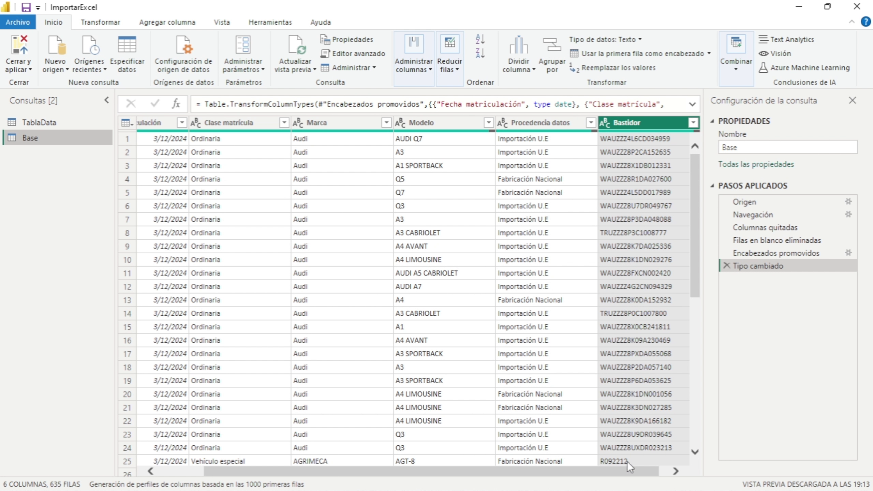
{"action": "left_click_drag", "start_coordinate": [637, 468], "coordinate": [488, 471]}
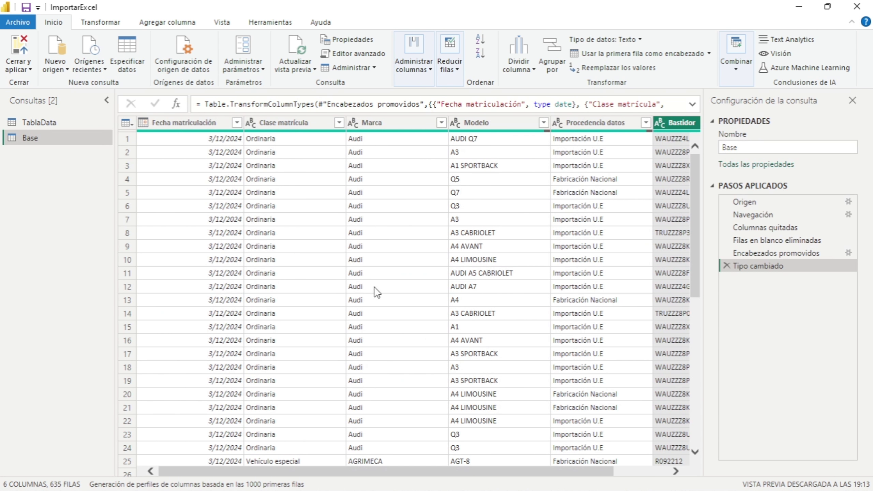
{"action": "left_click", "coordinate": [20, 66]}
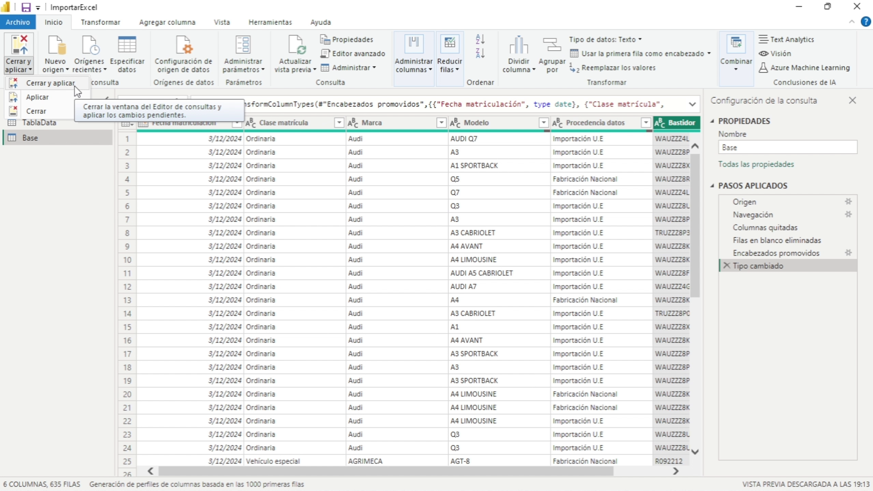
Step: Close and apply to load Base, verify it alongside TablaData, and return to Report view
{"action": "left_click", "coordinate": [55, 85]}
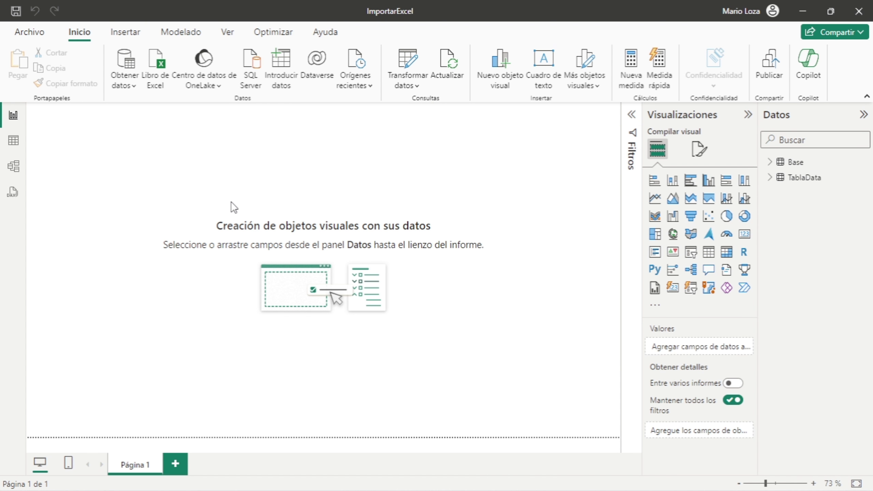
{"action": "left_click", "coordinate": [772, 163]}
{"action": "left_click", "coordinate": [771, 163]}
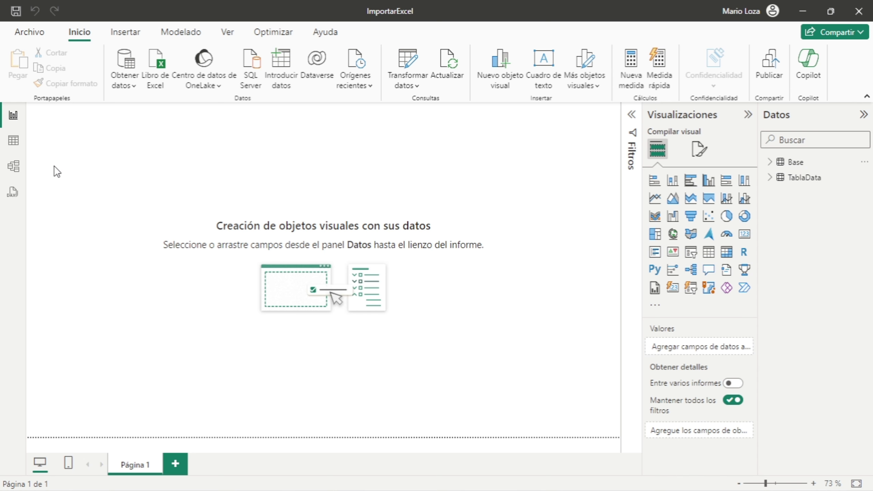
{"action": "left_click", "coordinate": [20, 146]}
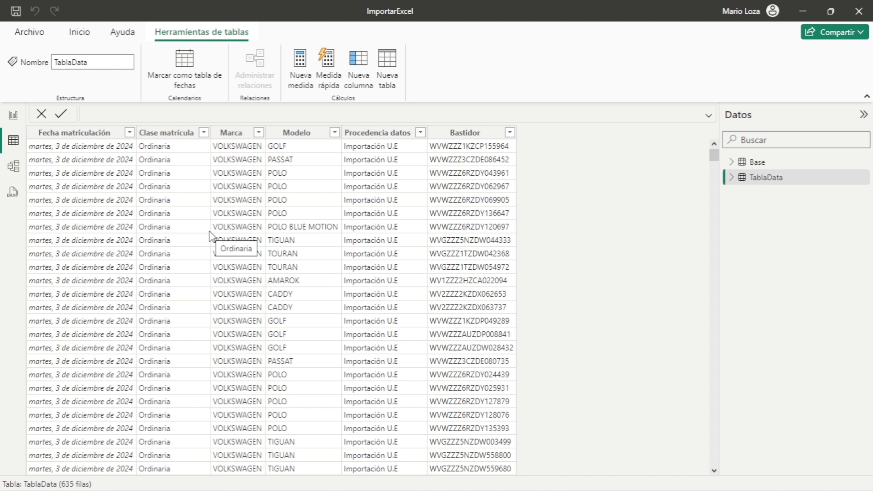
{"action": "left_click", "coordinate": [13, 115]}
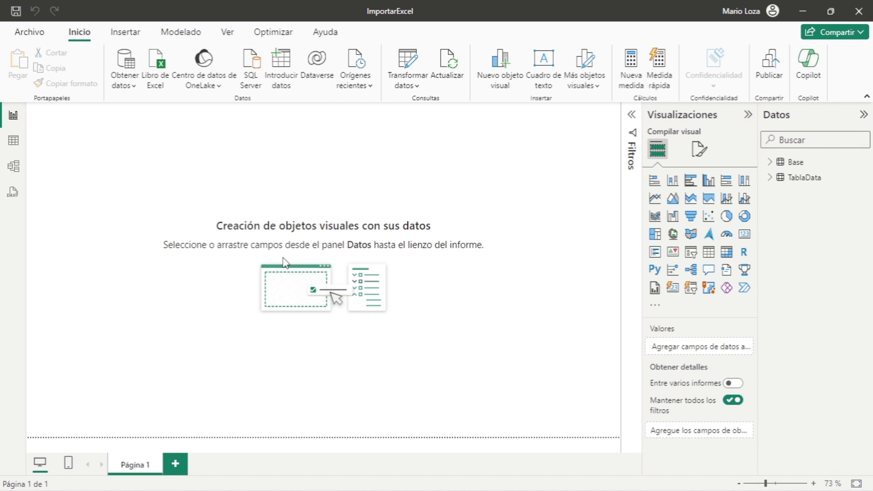